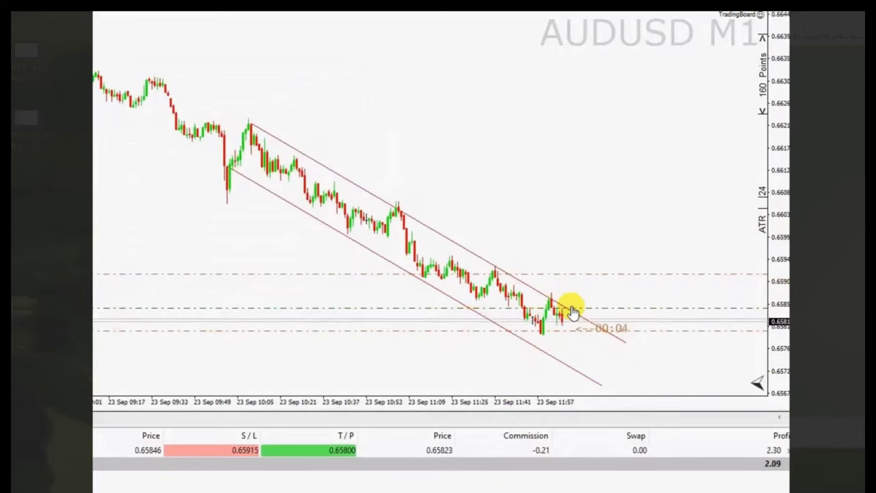
left_click_drag(585, 331, 577, 357)
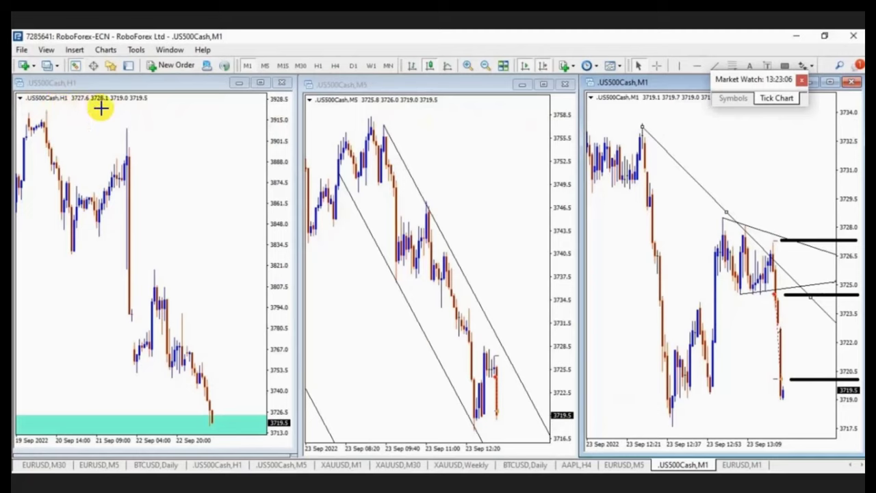
Step: Mark the descending channel on the US500Cash H1 chart and the converging triangle on its M1 chart with green lines
left_click_drag(125, 151, 231, 447)
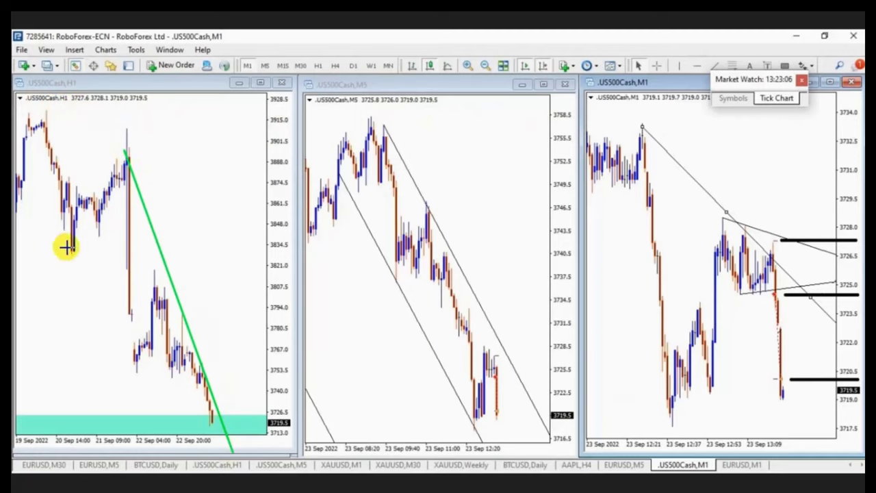
left_click_drag(67, 247, 176, 438)
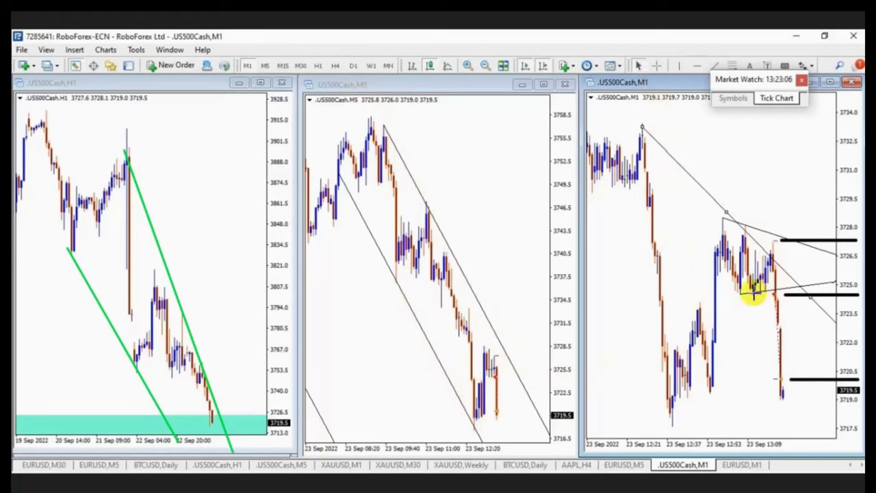
left_click_drag(741, 293, 844, 281)
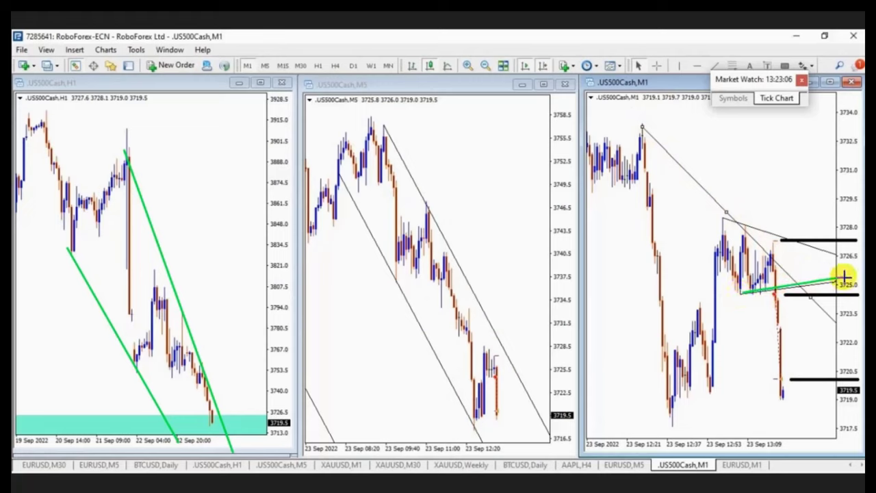
left_click_drag(722, 218, 825, 251)
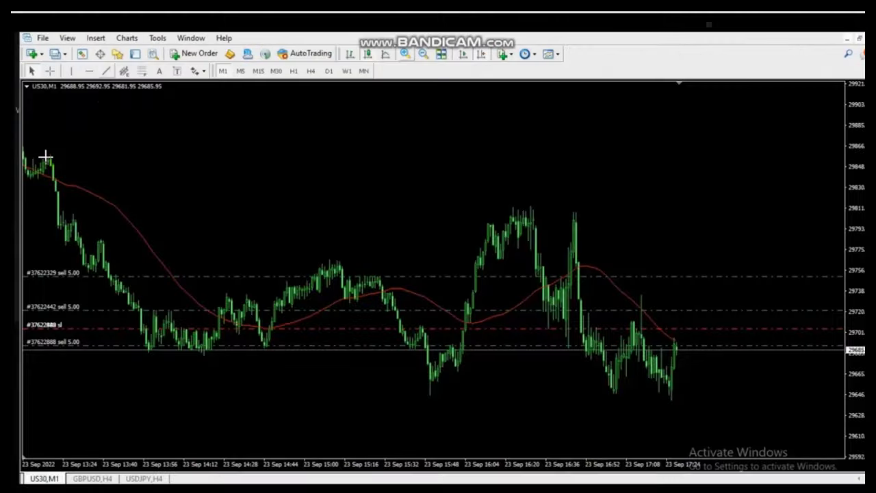
Step: Draw a wide descending channel across the US30 M1 chart, one line above the highs and one below the lows
left_click_drag(45, 157, 797, 239)
left_click_drag(100, 338, 802, 422)
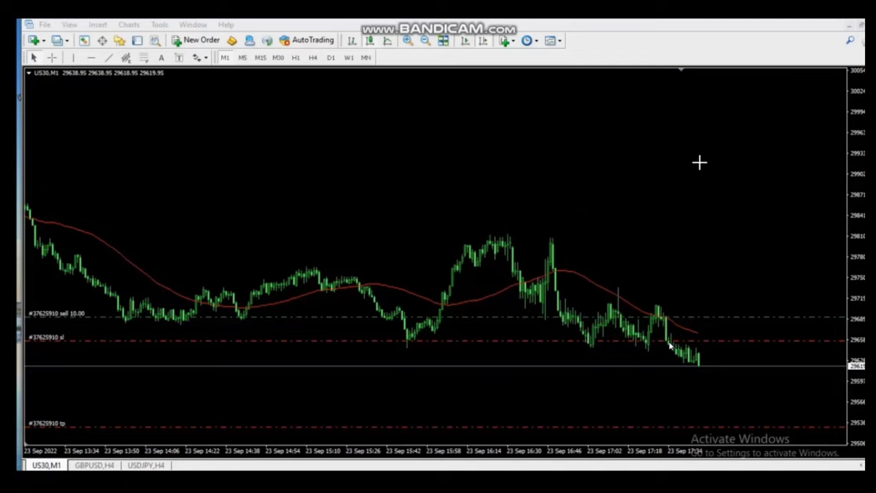
Step: Mark the wide descending channel on the updated US30 M1 chart and a steeper channel inside it from the last major peak
mouse_move(28, 183)
left_mouse_down()
mouse_move(483, 255)
mouse_move(766, 271)
left_mouse_up()
left_click_drag(110, 315, 807, 398)
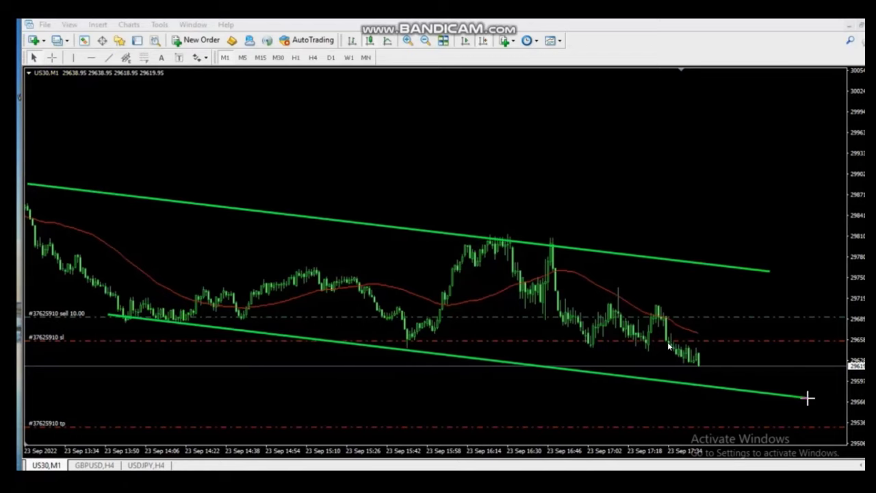
left_click_drag(549, 236, 785, 374)
left_click_drag(513, 286, 724, 431)
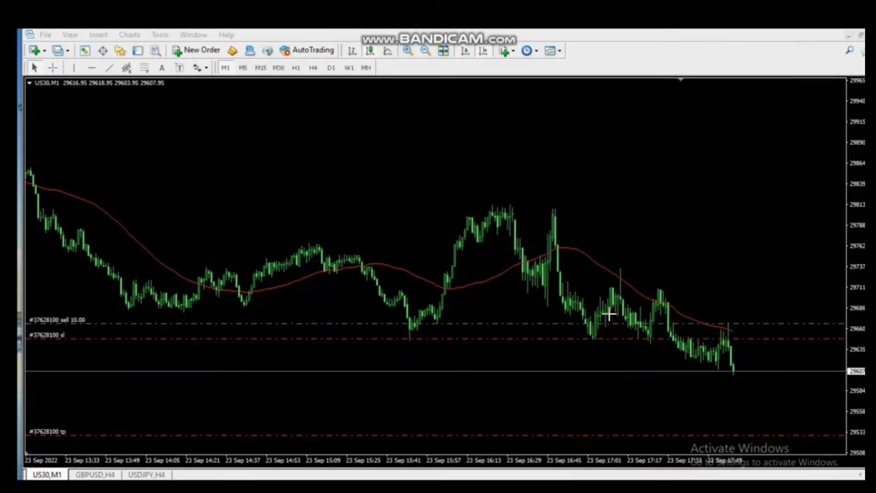
Step: Draw only the steep descending channel around the latest US30 decline, starting at the last major peak
left_click_drag(550, 208, 802, 378)
left_click_drag(512, 269, 740, 435)
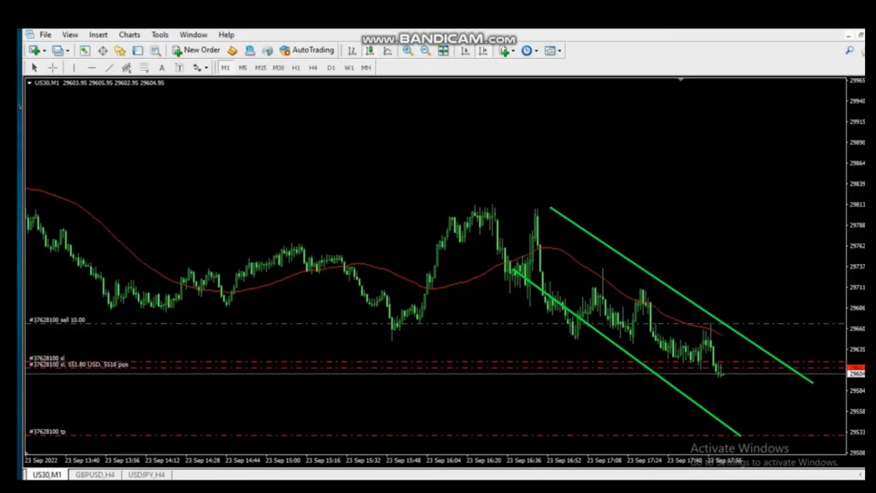
key("Left")
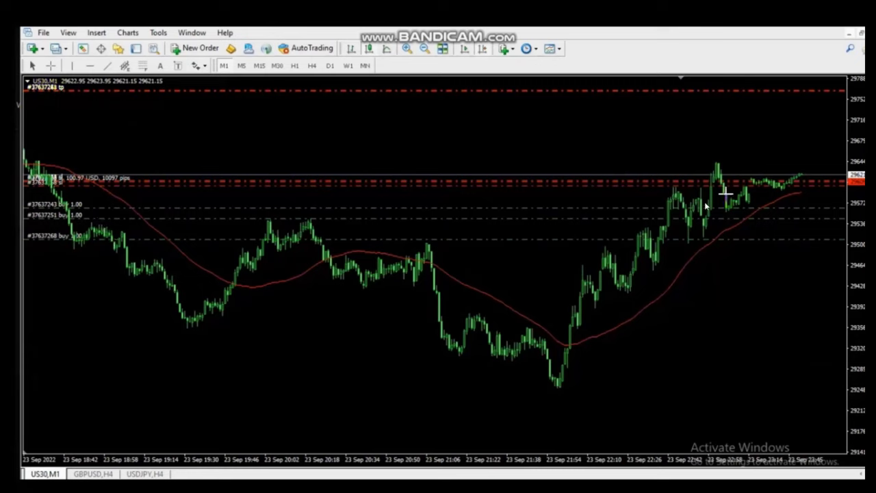
Step: Draw a falling channel over the earlier US30 decline and a rising channel around the latest upswing
left_click_drag(24, 151, 638, 283)
left_click_drag(171, 319, 603, 377)
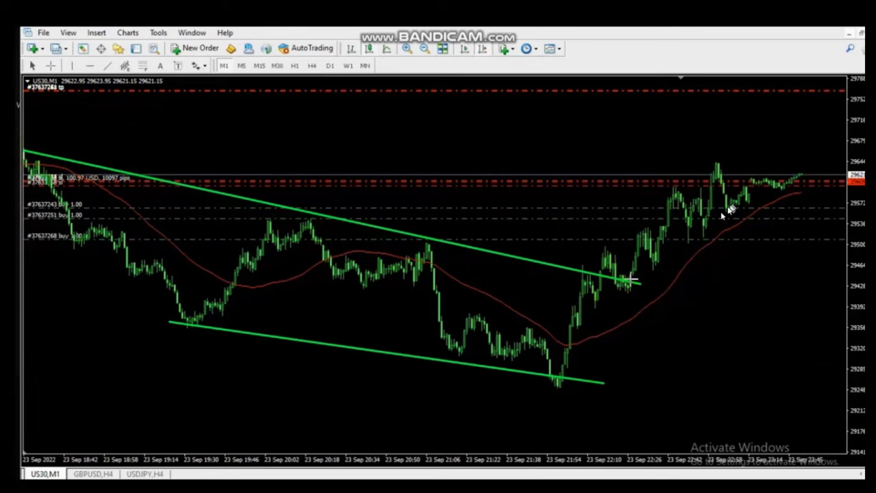
mouse_move(592, 308)
left_mouse_down()
mouse_move(686, 260)
mouse_move(828, 158)
left_mouse_up()
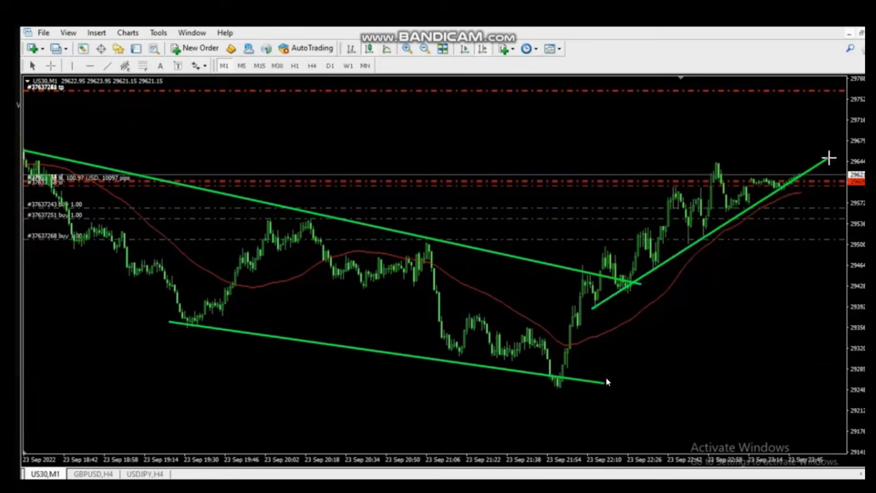
left_click_drag(579, 267, 762, 124)
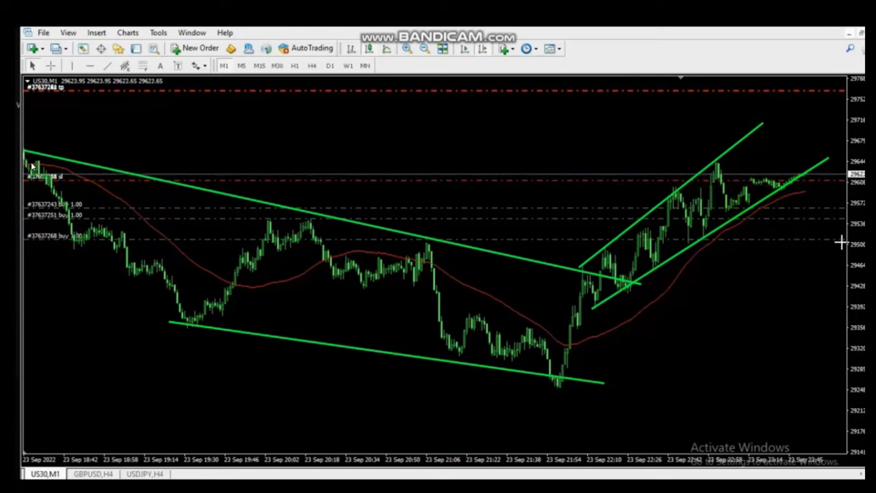
Step: Remove the four green channel lines from the US30 chart
key("BackSpace")
key("BackSpace")
key("BackSpace")
key("BackSpace")
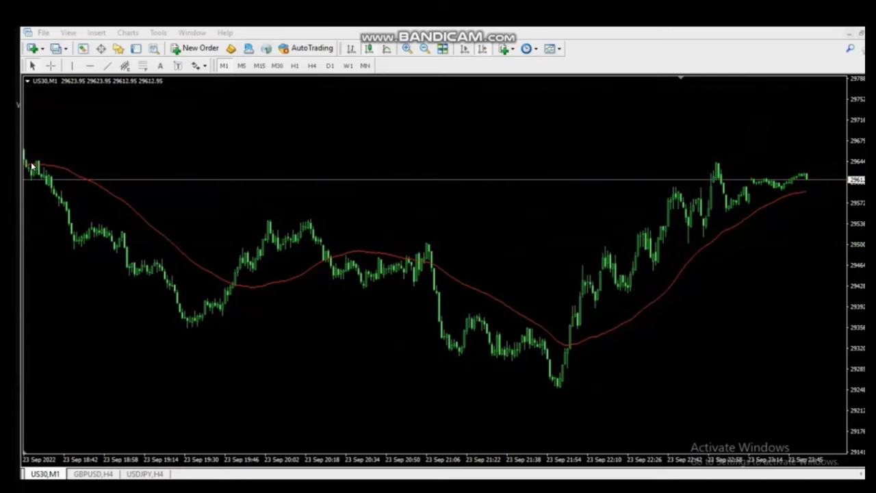
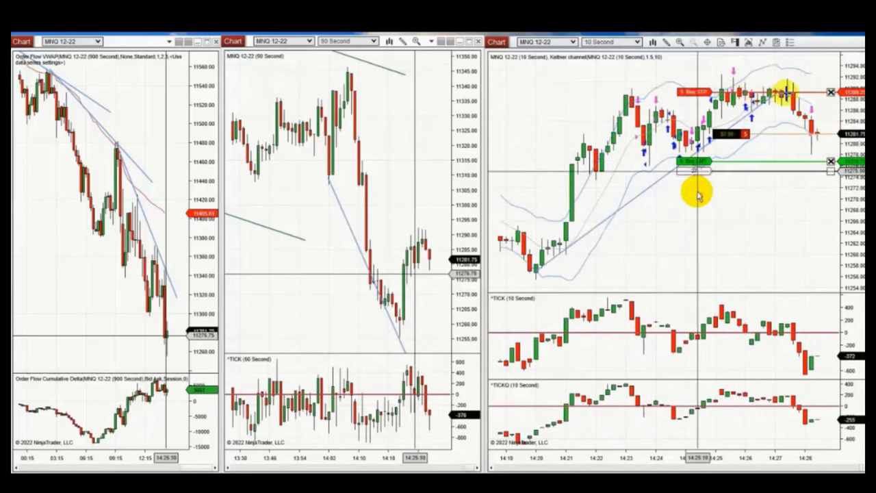
Step: Move the MNQ profit target order to 11267.75 and draw the descending channel's upper line on the 60 Second chart
left_click_drag(698, 196, 694, 210)
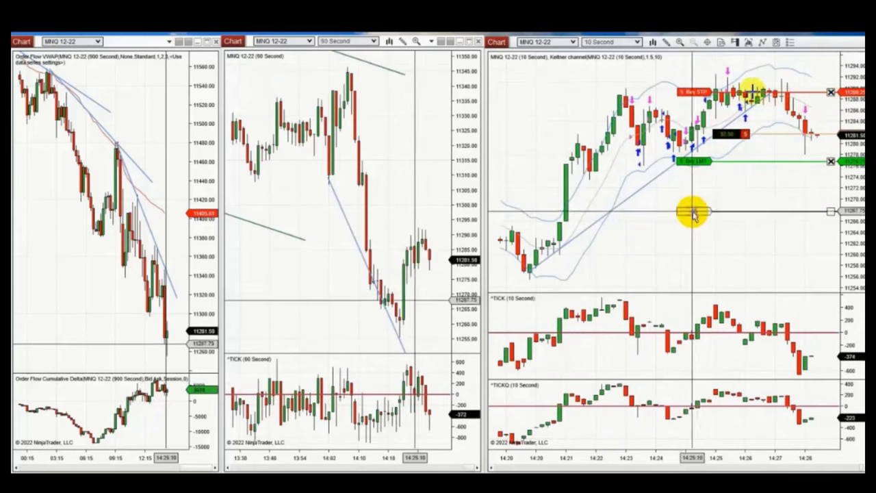
left_click_drag(798, 103, 811, 152)
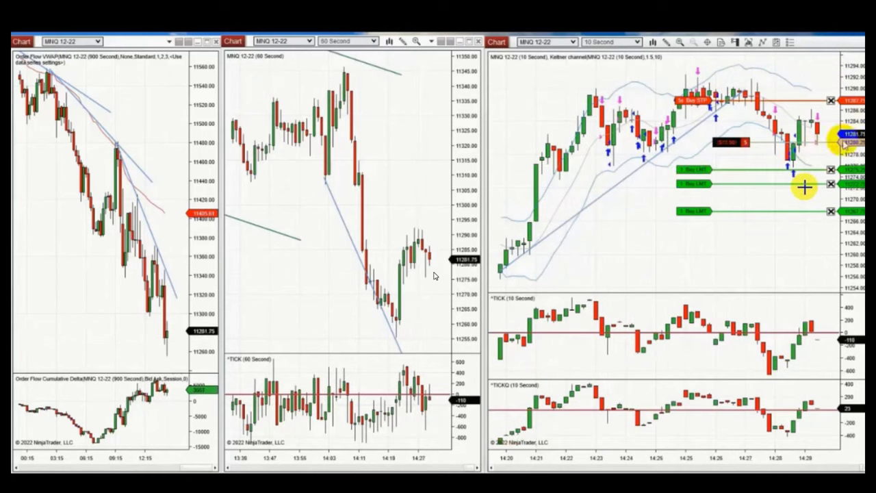
key("F2")
left_click(344, 65)
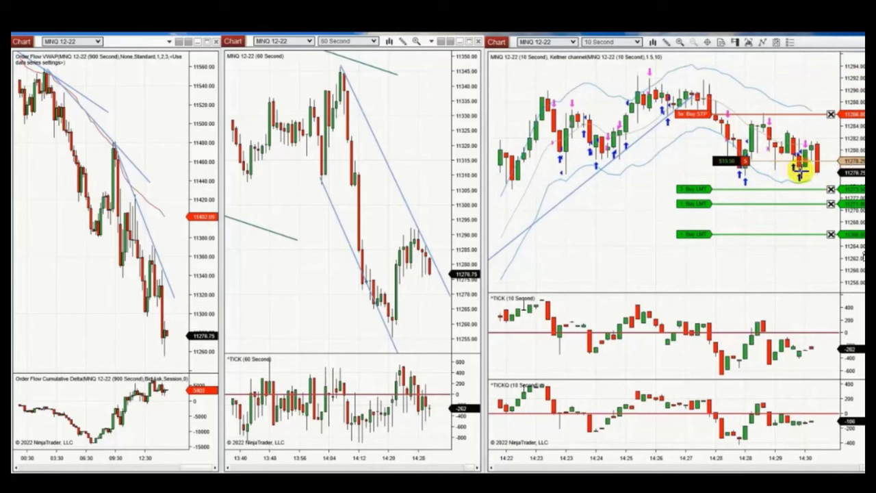
Step: Enter a new MNQ short on the 10 Second chart with a protective buy stop and three buy limit targets
left_click(814, 210)
left_click(811, 186)
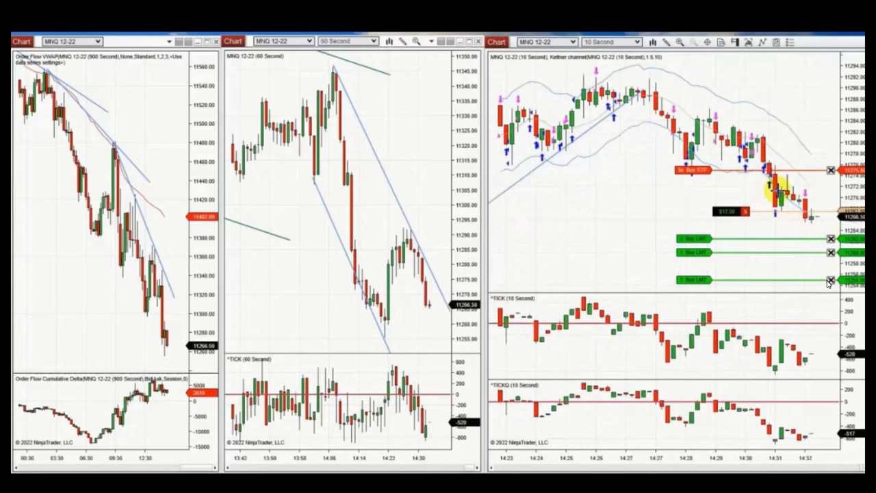
left_click(808, 213)
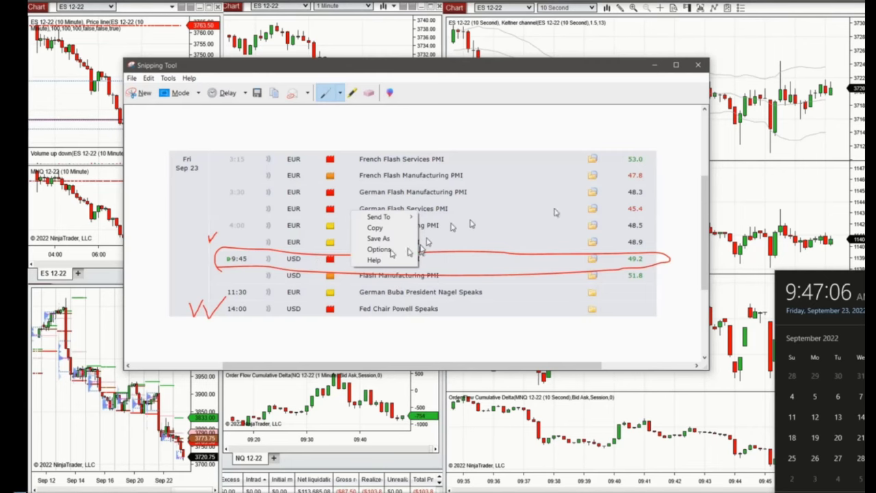
Step: Switch from Snipping Tool to NinjaTrader and draw two diverging lines around the broadening pattern on the ES 10 Second chart
key("alt+Tab")
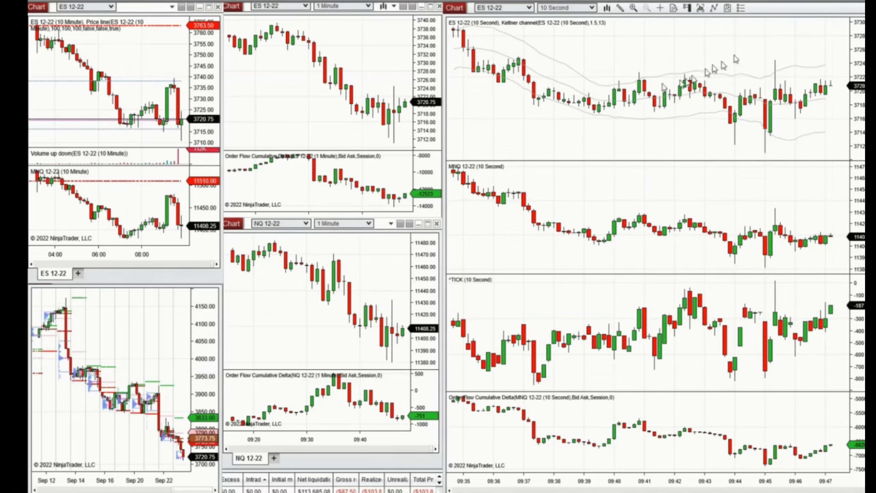
left_click(842, 57)
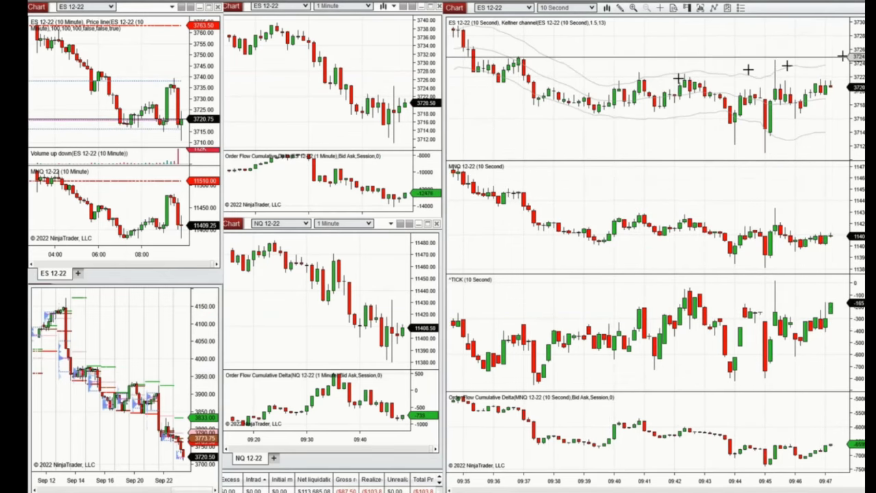
left_click(592, 89)
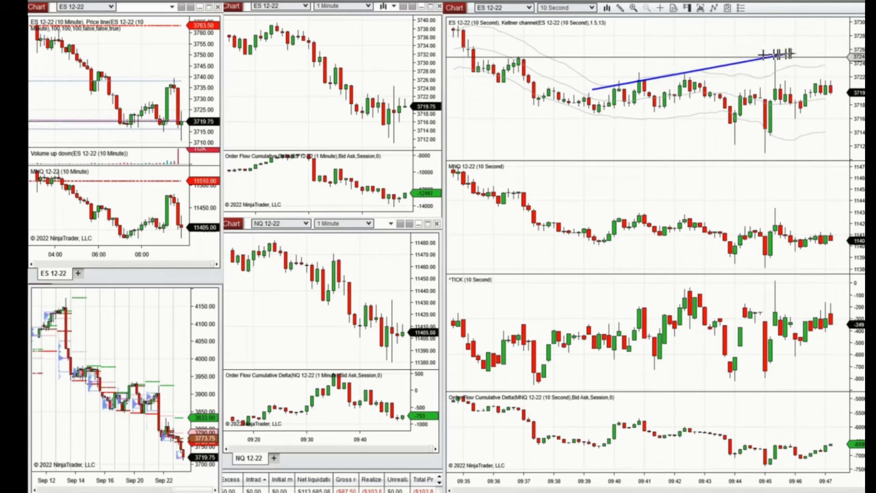
left_click(791, 54)
left_click(586, 107)
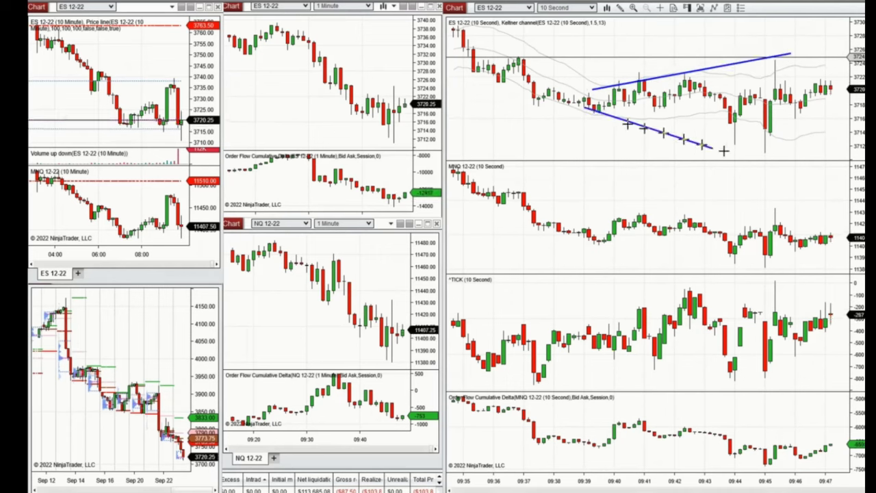
left_click(804, 163)
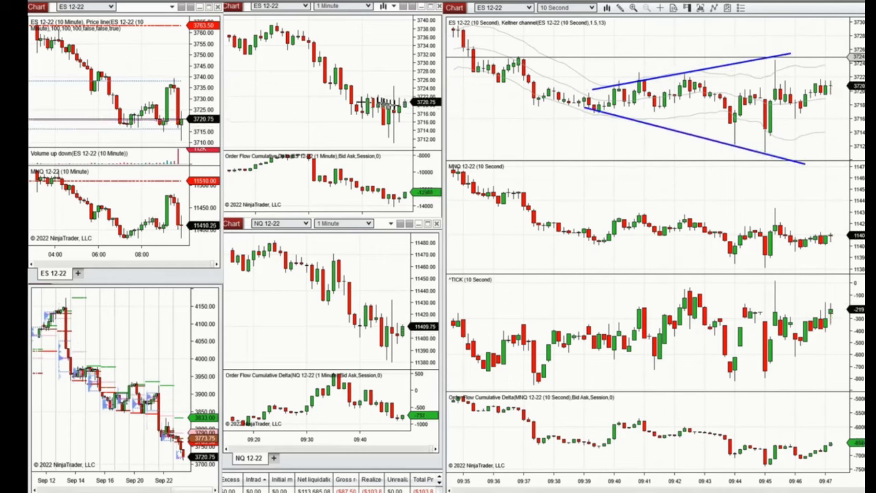
Step: Outline the same broadening pattern with two diverging lines around the latest candles on the ES 1 Minute chart
left_click(351, 102)
left_click(416, 82)
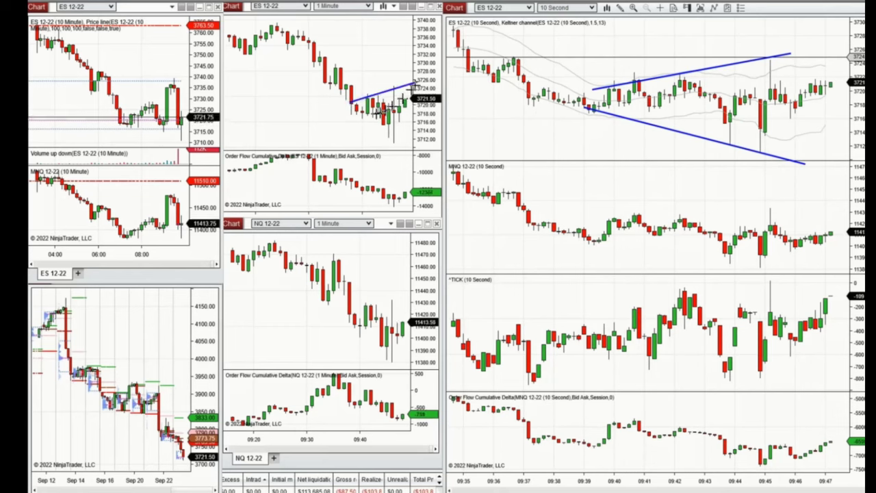
left_click(350, 112)
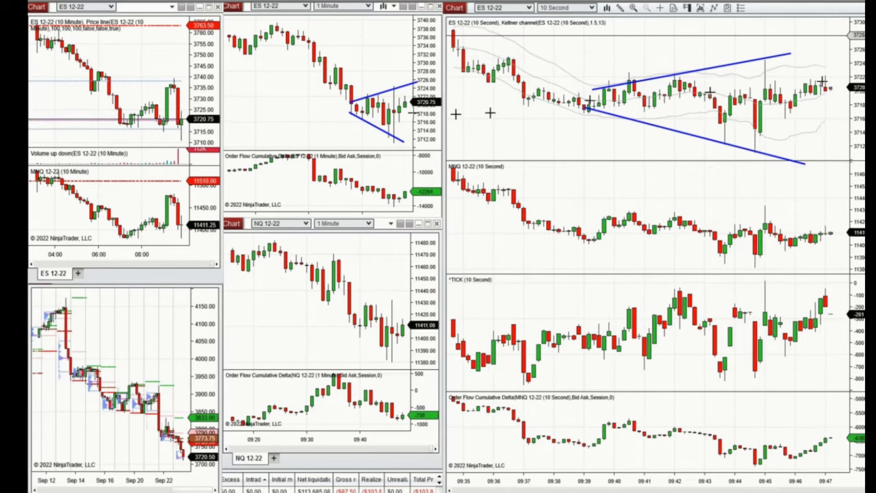
left_click_drag(111, 119, 193, 137)
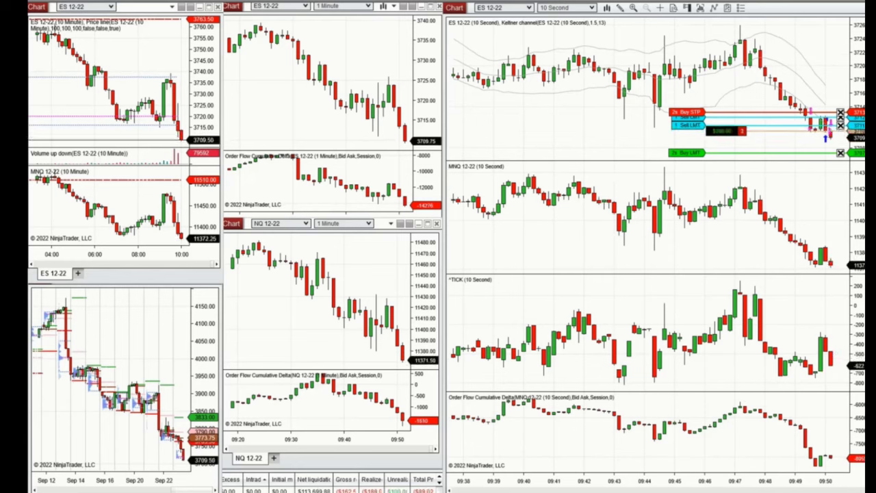
Step: Cancel the two sell limit orders and the buy stop order on the ES 10 Second chart
left_click(840, 125)
left_click(841, 118)
left_click(840, 111)
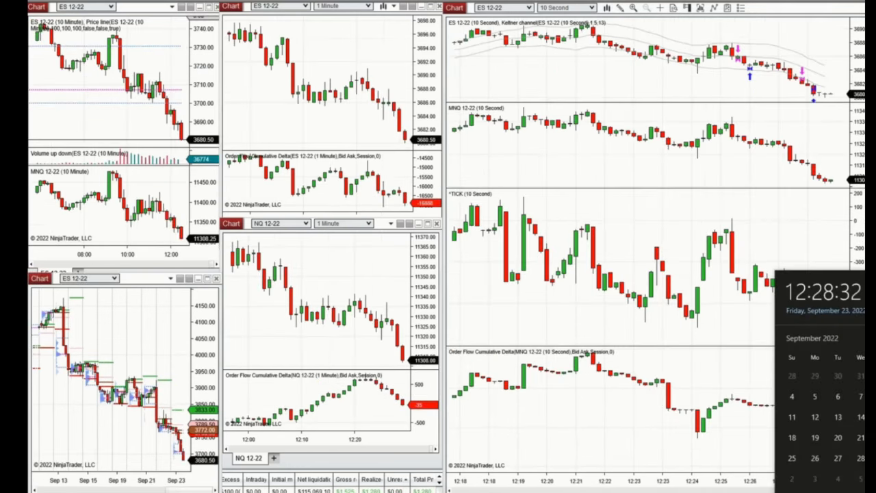
Step: Close the clock and calendar overlay and reopen it over the charts to check the time
key("Escape")
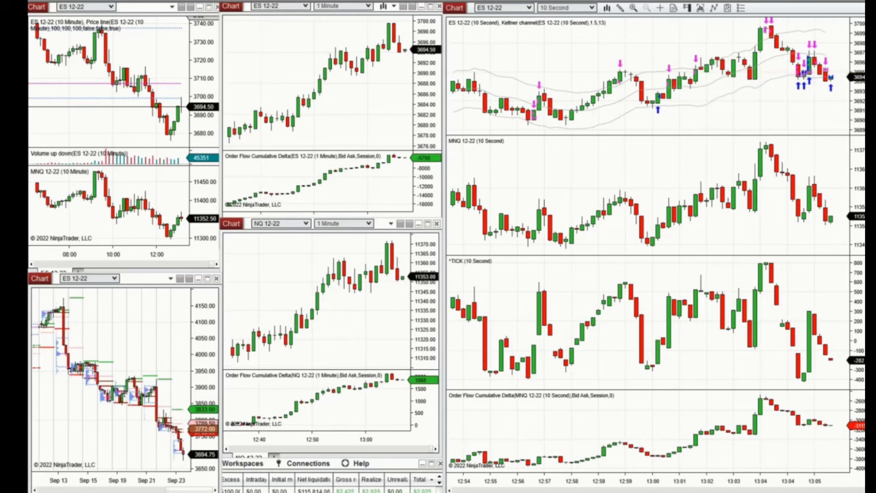
key("super+alt+d")
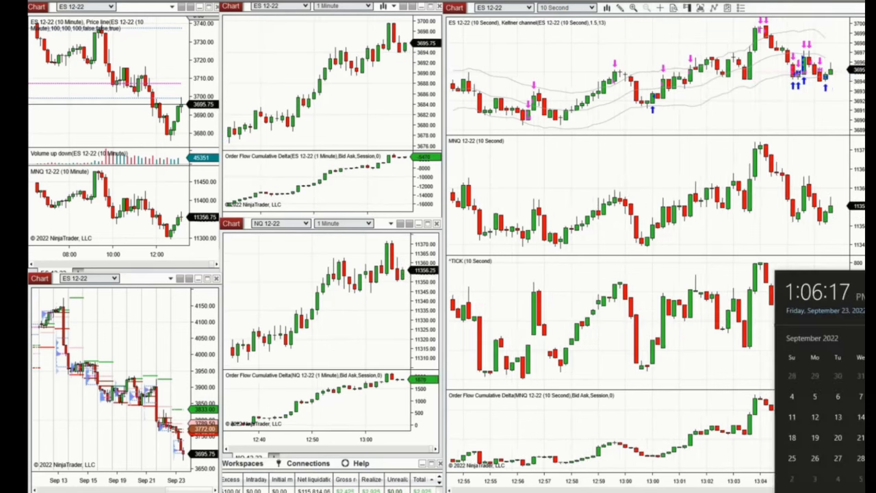